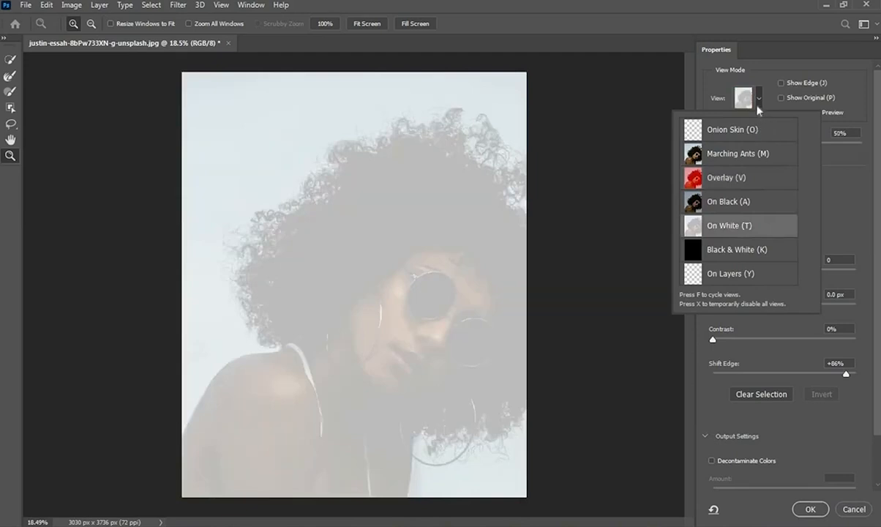
# Step: Switch the selection preview to the red Overlay view mode
pyautogui.click(724, 250)
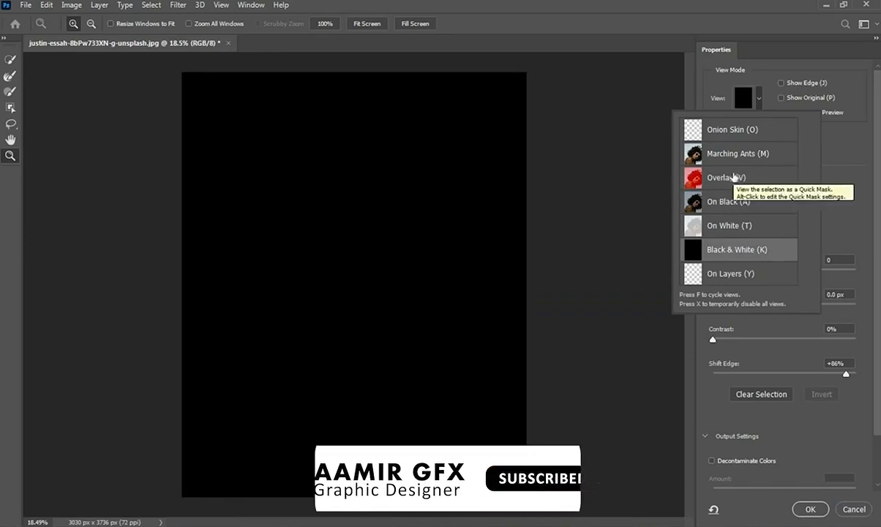
pyautogui.click(785, 176)
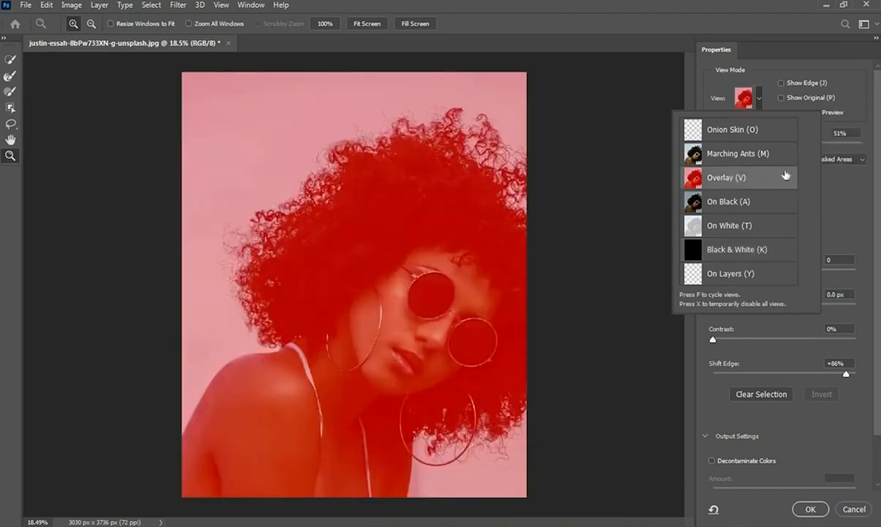
pyautogui.click(763, 99)
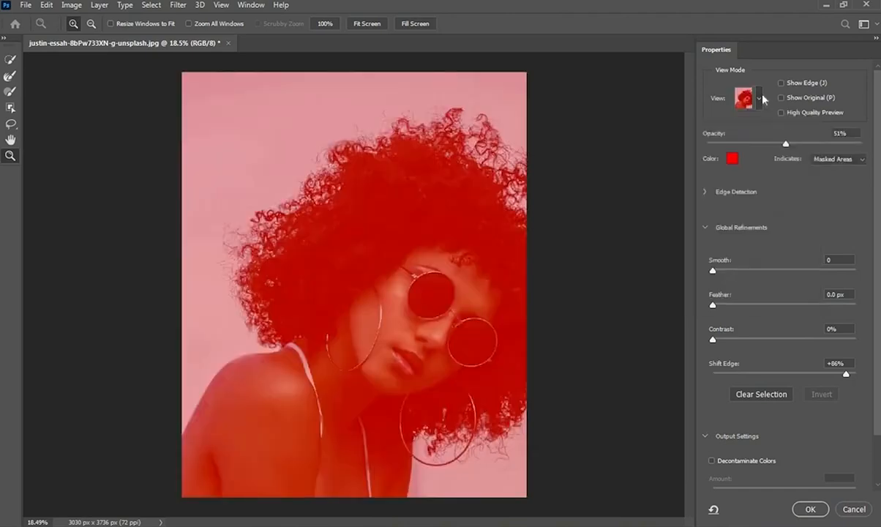
# Step: Select the woman, including her curly hair, using the Quick Selection tool and Select Subject
pyautogui.click(10, 59)
pyautogui.moveTo(440, 210)
pyautogui.mouseDown()
pyautogui.moveTo(378, 249)
pyautogui.moveTo(352, 370)
pyautogui.moveTo(302, 386)
pyautogui.moveTo(266, 436)
pyautogui.mouseUp()
pyautogui.click(445, 282)
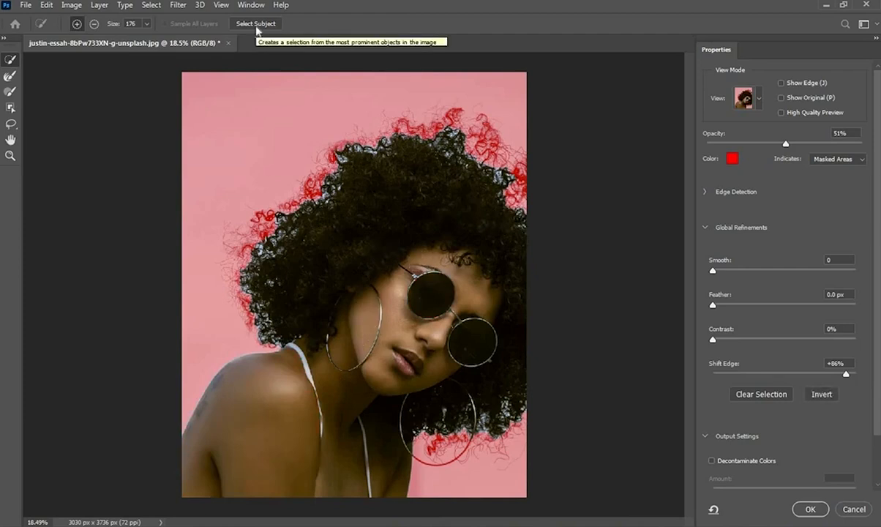
pyautogui.click(255, 26)
pyautogui.click(468, 203)
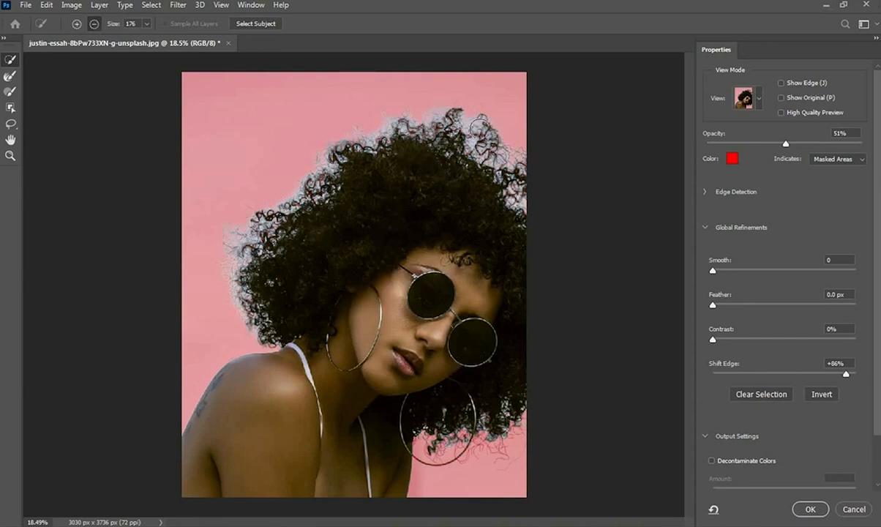
# Step: Refine the curls along the top of the hair with the Refine Edge Brush, reducing the brush size to 281
pyautogui.scroll(3, 450, 121)
pyautogui.scroll(1, 472, 116)
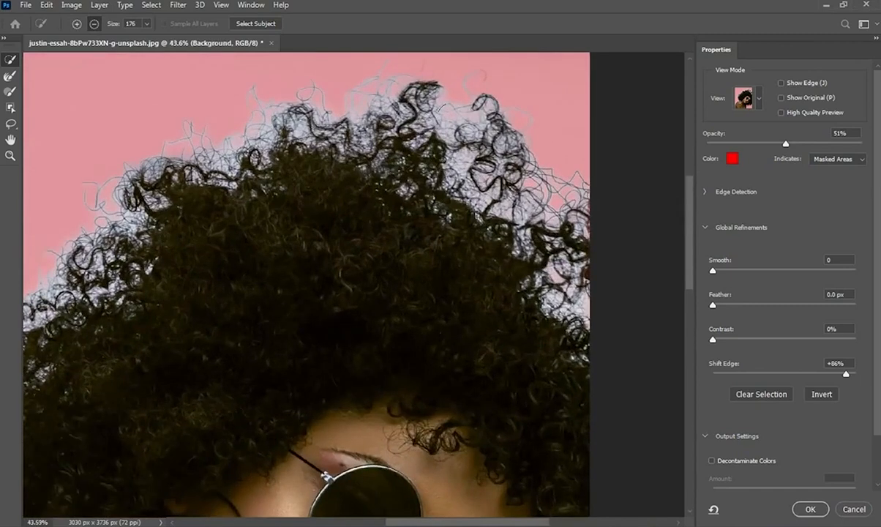
pyautogui.moveTo(472, 116); pyautogui.dragTo(499, 165)
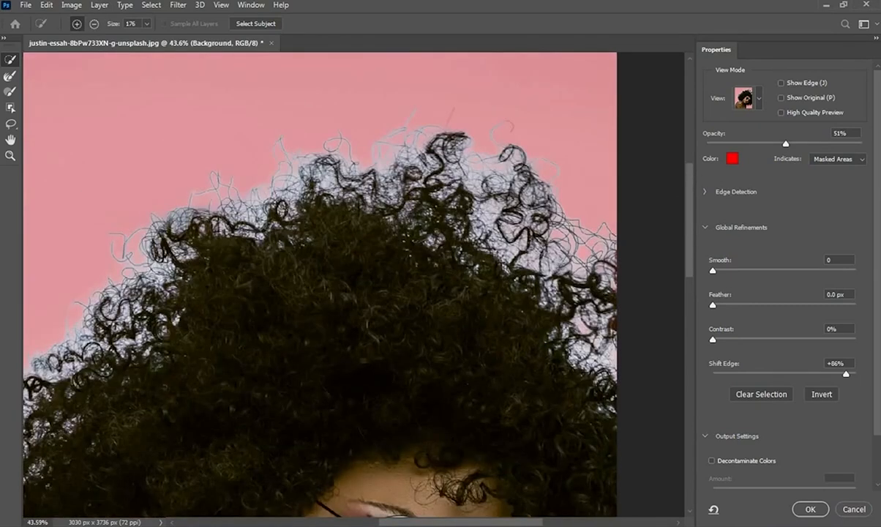
pyautogui.click(10, 77)
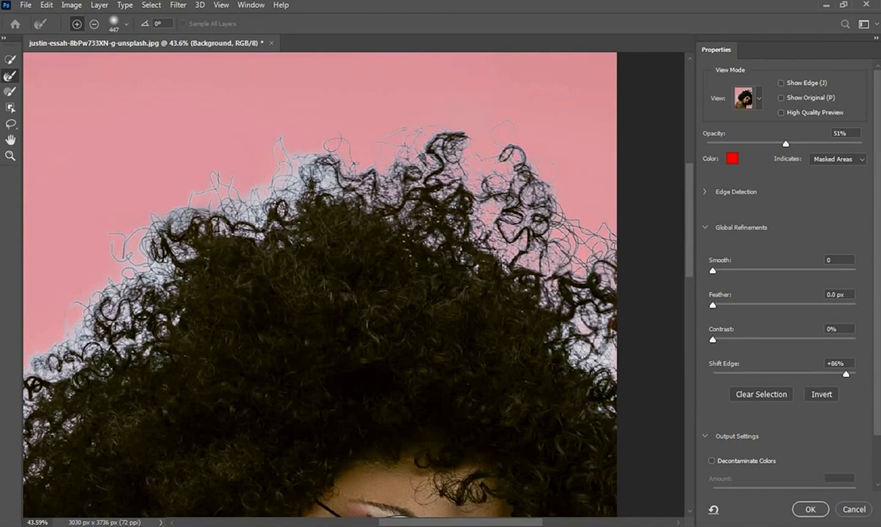
pyautogui.press('[')
pyautogui.press('[')
pyautogui.press('[')
pyautogui.click(501, 140)
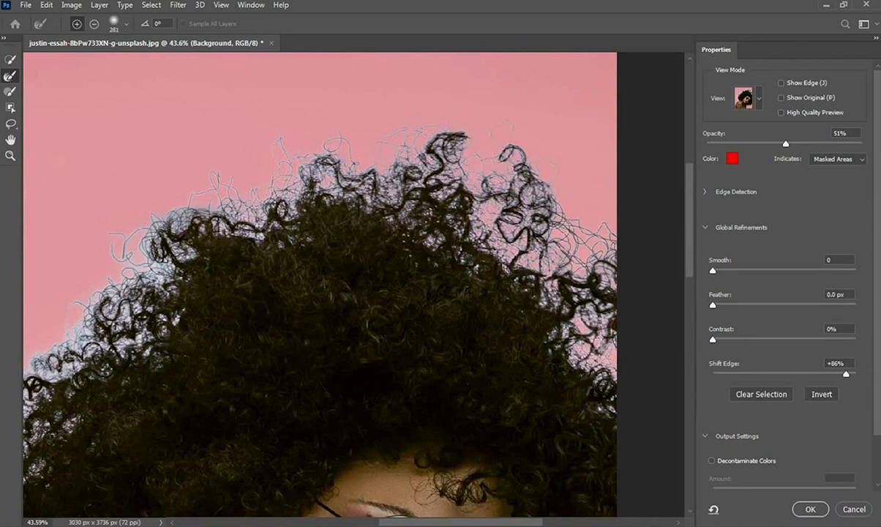
# Step: Refine the remaining hair edges beside the shoulder and around the lower earring with the Refine Edge Brush, ending at brush size 244
pyautogui.scroll(-4, 192, 169)
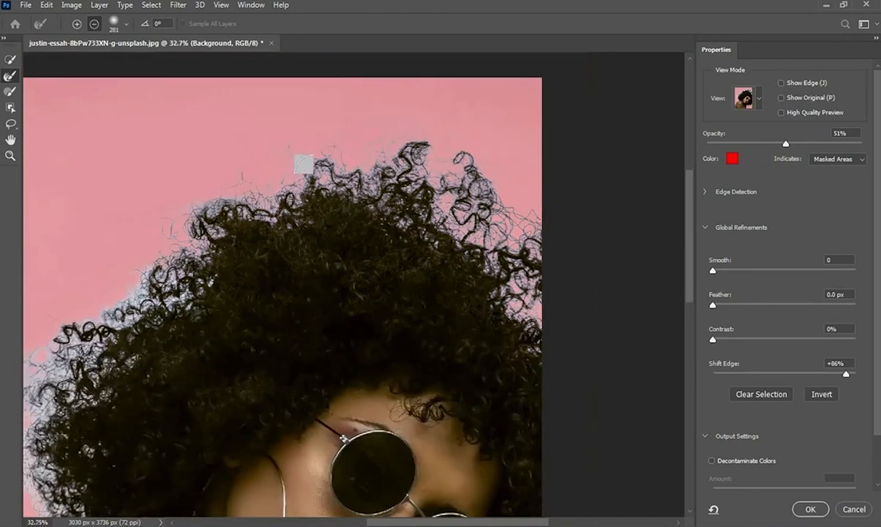
pyautogui.moveTo(266, 299)
pyautogui.mouseDown()
pyautogui.moveTo(445, 190)
pyautogui.moveTo(430, 177)
pyautogui.mouseUp()
pyautogui.press(']')
pyautogui.press(']')
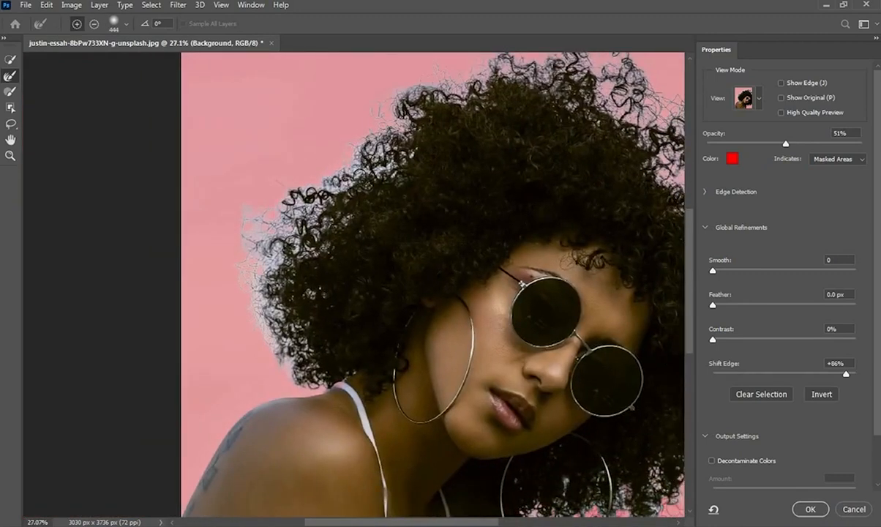
pyautogui.press('[')
pyautogui.press('[')
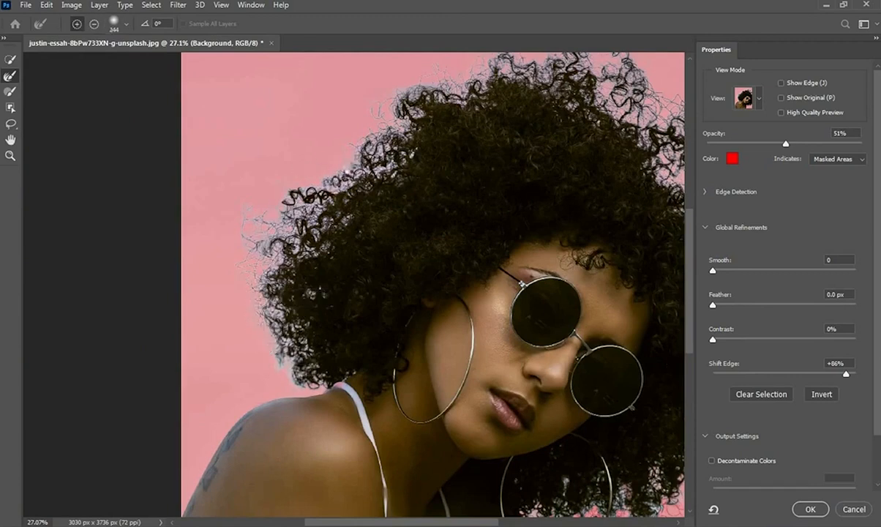
pyautogui.moveTo(526, 457); pyautogui.dragTo(355, 312)
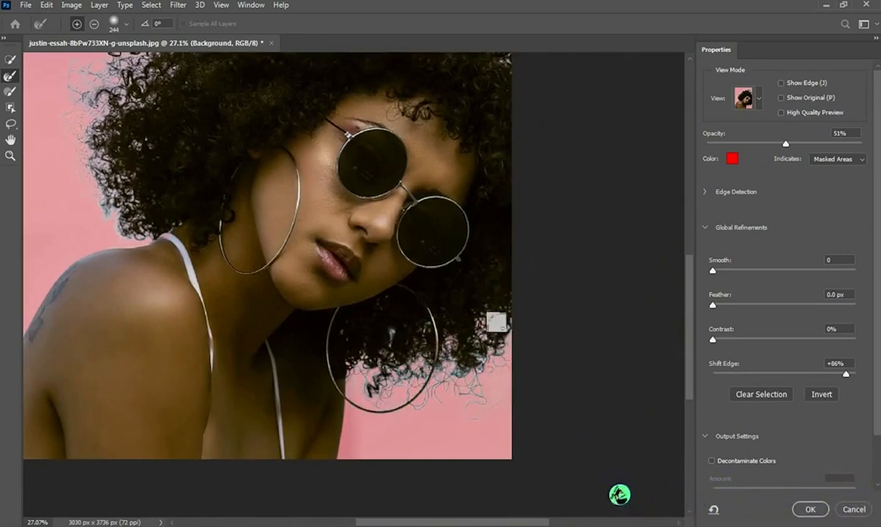
pyautogui.scroll(-2, 366, 245)
pyautogui.scroll(4, 256, 204)
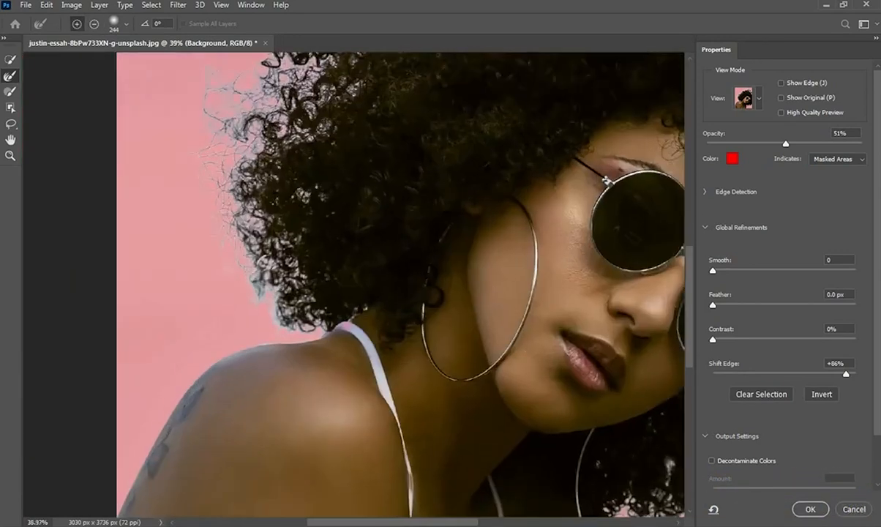
pyautogui.scroll(-2, 439, 183)
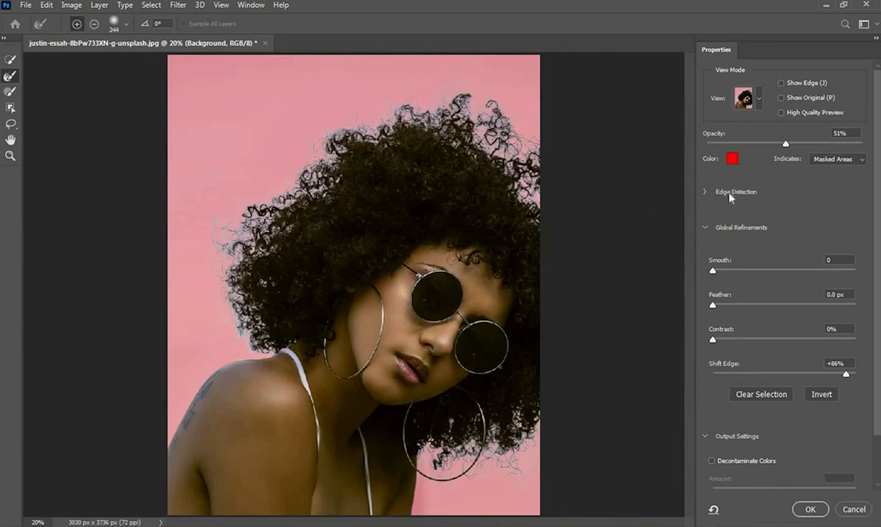
# Step: Set the edge detection radius to 8 px with Smart Radius enabled
pyautogui.click(706, 194)
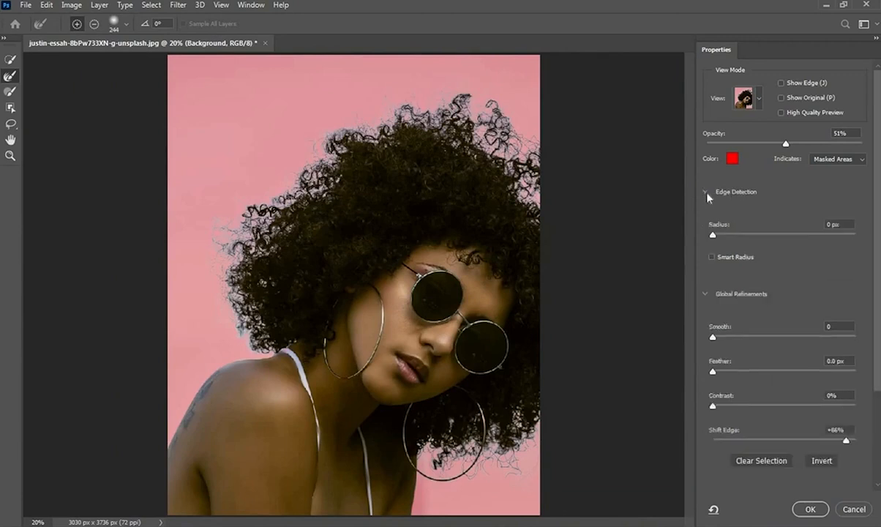
pyautogui.moveTo(733, 235); pyautogui.dragTo(739, 236)
pyautogui.moveTo(739, 235); pyautogui.dragTo(754, 235)
pyautogui.click(765, 236)
# Step: Set the global refinements to Smooth 4 and Contrast 5%
pyautogui.moveTo(714, 338); pyautogui.dragTo(719, 341)
pyautogui.click(10, 155)
pyautogui.click(490, 113)
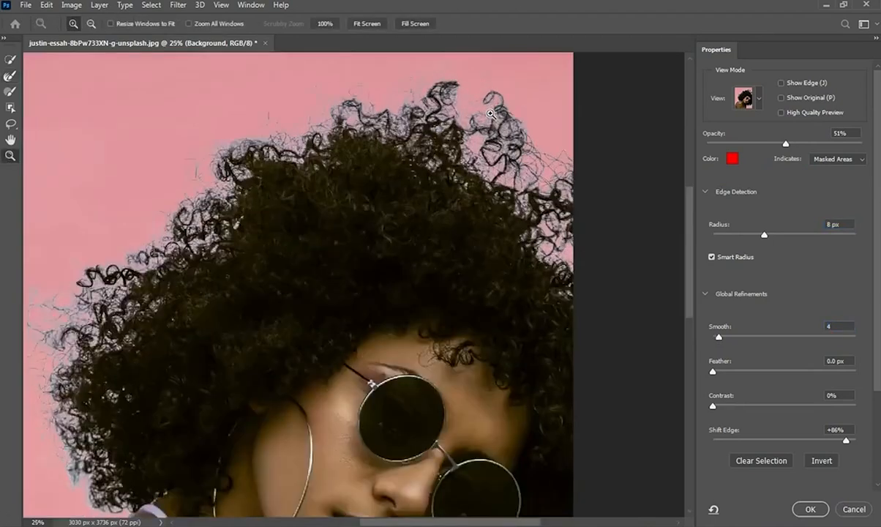
pyautogui.press('Tab')
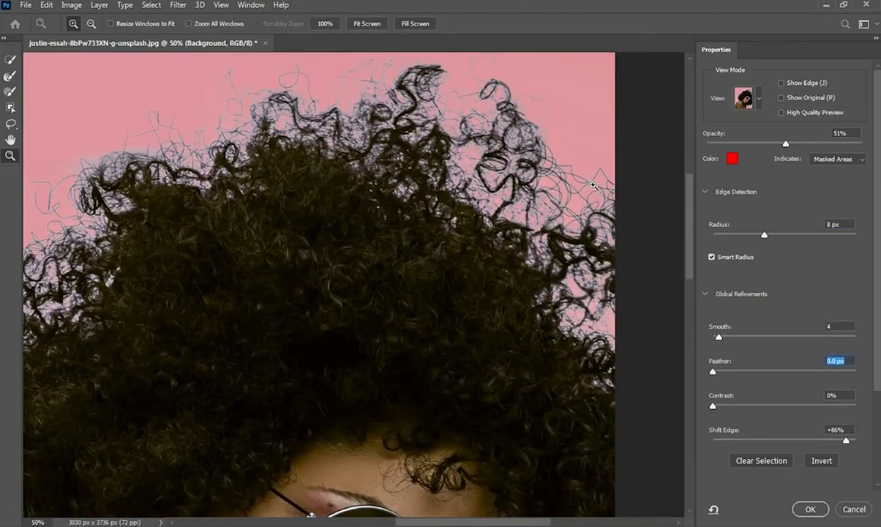
pyautogui.click(719, 405)
pyautogui.scroll(-2, 877, 353)
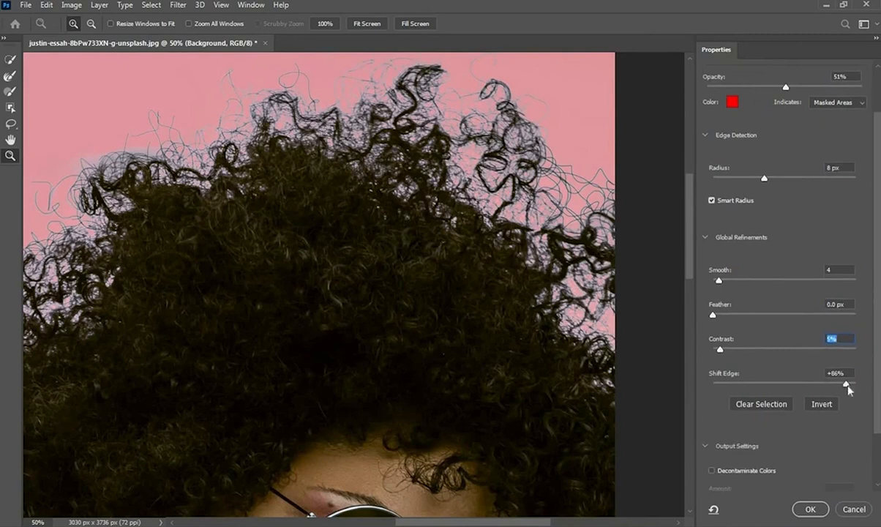
# Step: Set Shift Edge to +49% and output the cutout as a new layer with a layer mask
pyautogui.moveTo(848, 388); pyautogui.dragTo(808, 388)
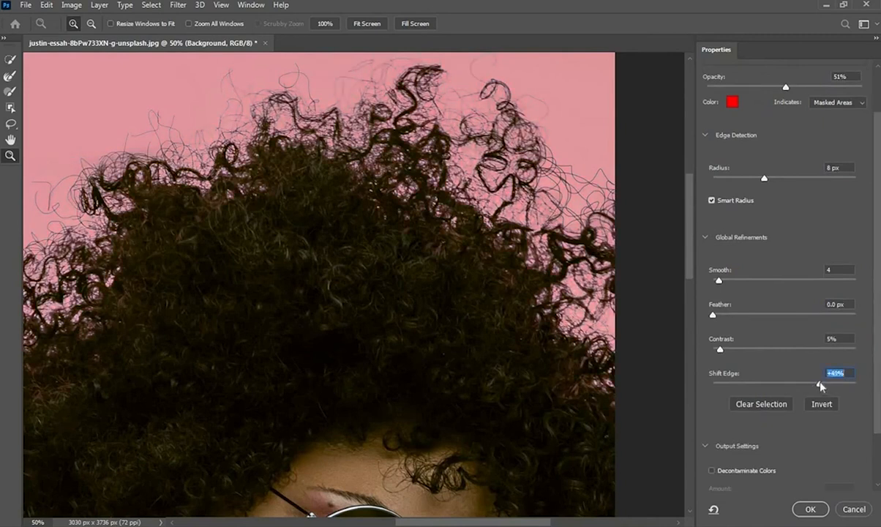
pyautogui.click(808, 509)
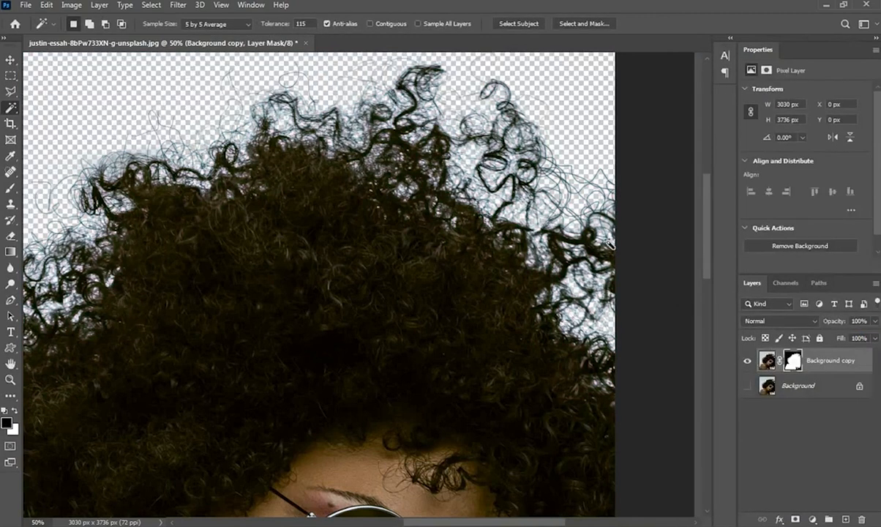
pyautogui.click(11, 379)
pyautogui.rightClick(324, 198)
pyautogui.click(341, 199)
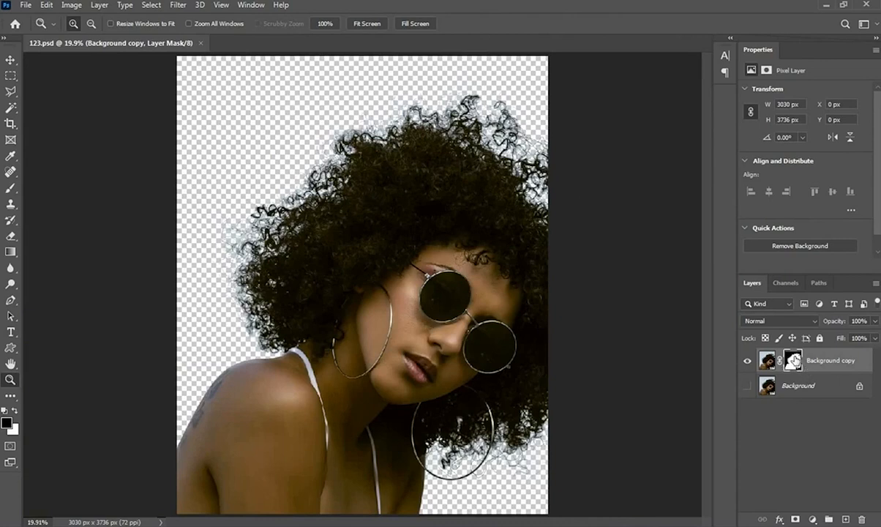
# Step: Reopen the cutout's layer mask in Select and Mask and review the available output options
pyautogui.doubleClick(794, 360)
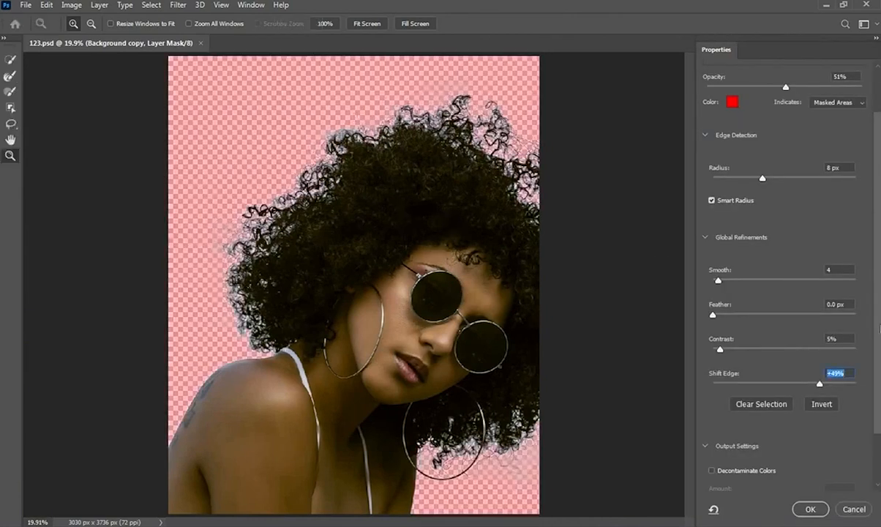
pyautogui.scroll(-3, 790, 366)
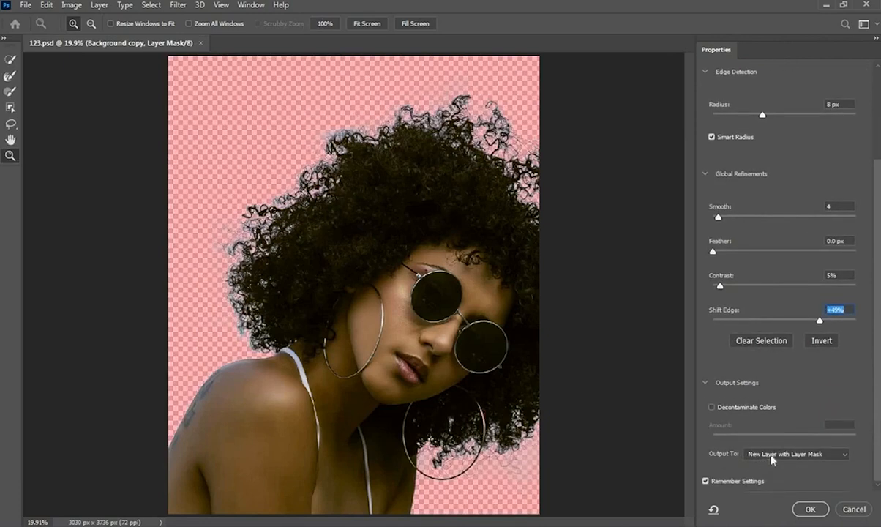
pyautogui.click(846, 455)
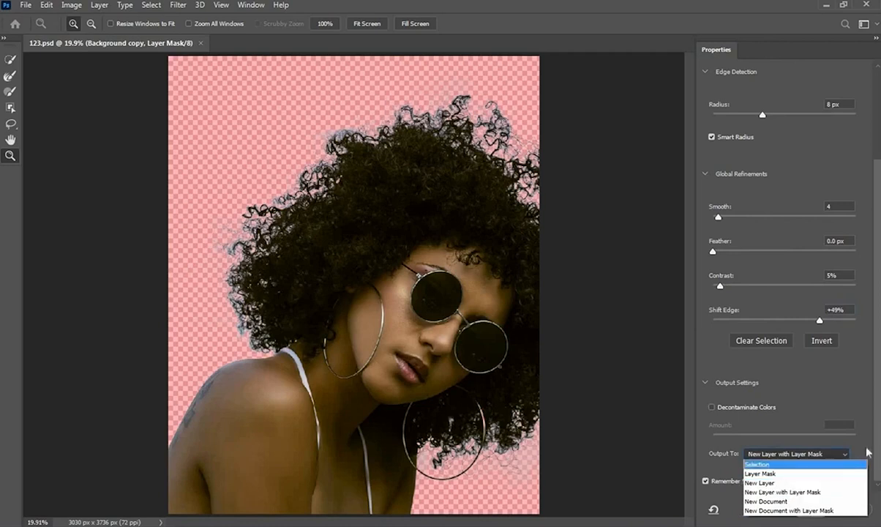
pyautogui.click(817, 426)
pyautogui.click(809, 509)
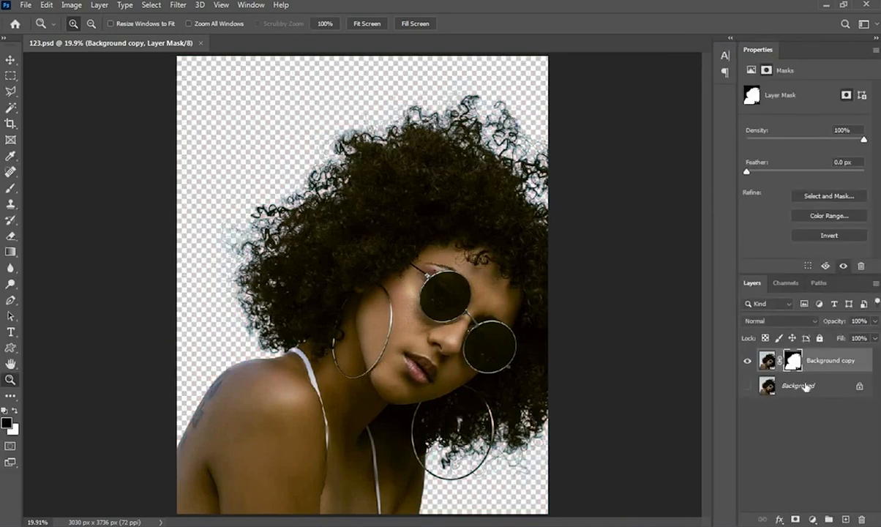
# Step: Add a Solid Color fill layer in blue (3e39ff) directly above the original background layer
pyautogui.click(747, 385)
pyautogui.click(747, 386)
pyautogui.click(804, 388)
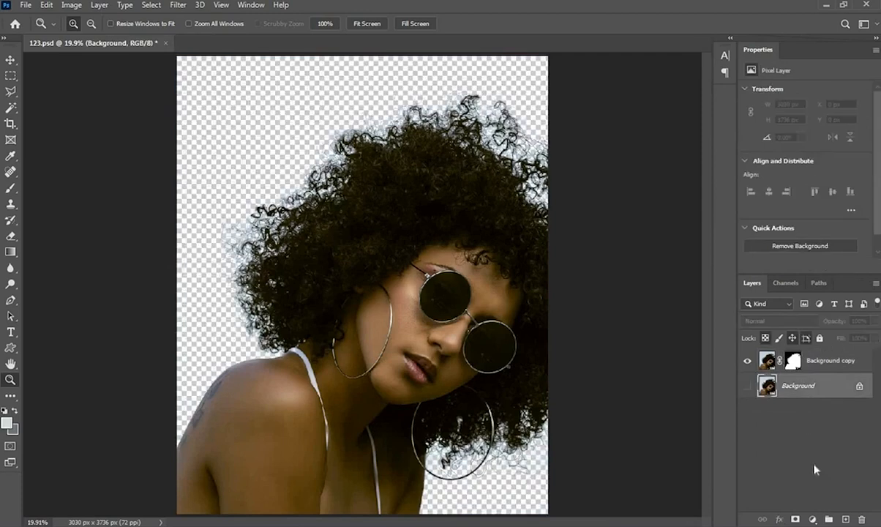
pyautogui.click(812, 519)
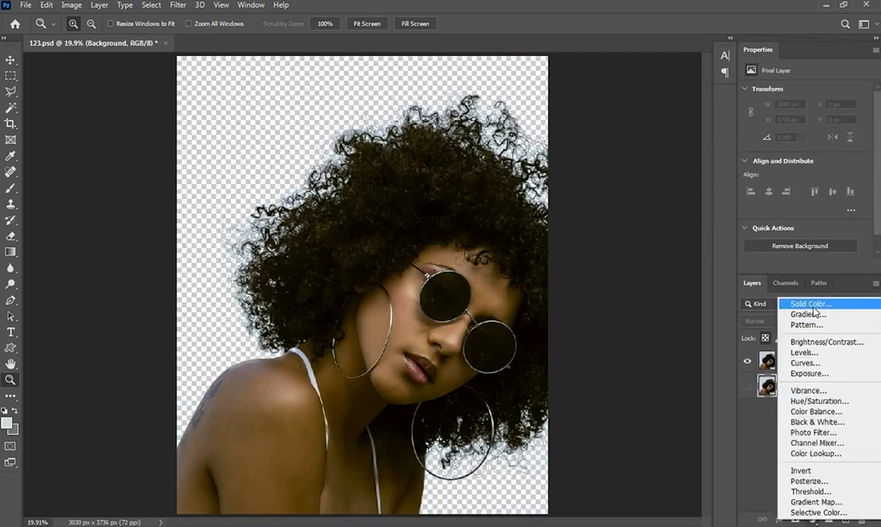
pyautogui.click(644, 303)
pyautogui.moveTo(717, 194); pyautogui.dragTo(724, 181)
pyautogui.click(666, 127)
pyautogui.click(723, 175)
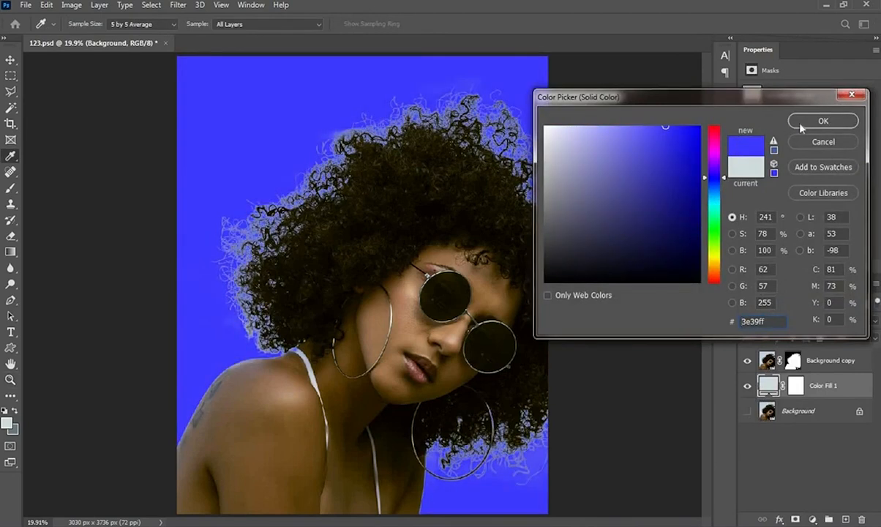
pyautogui.click(802, 126)
# Step: Compare the cutout with and without the blue fill layer by toggling the fill's visibility
pyautogui.press('z')
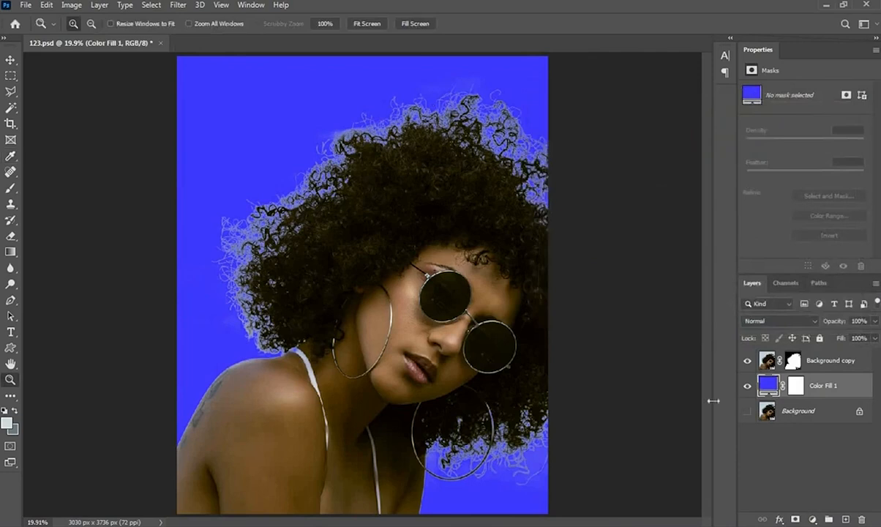
pyautogui.click(747, 385)
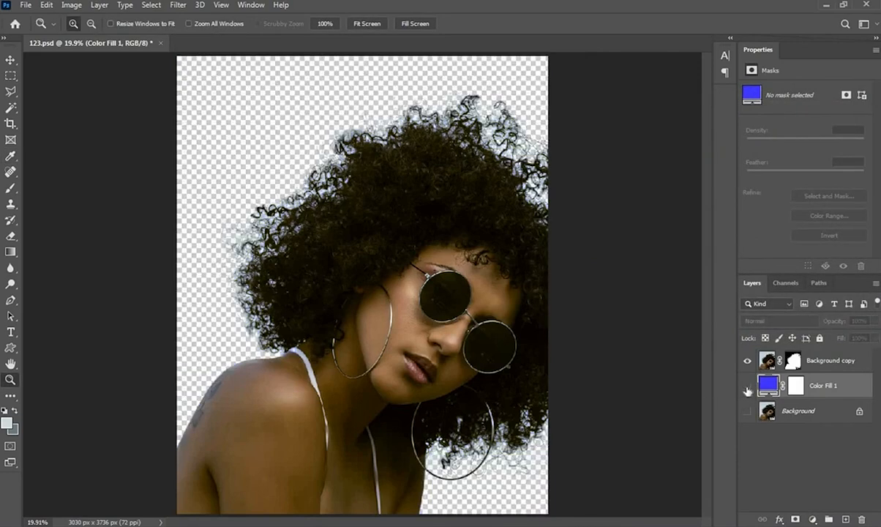
pyautogui.click(747, 386)
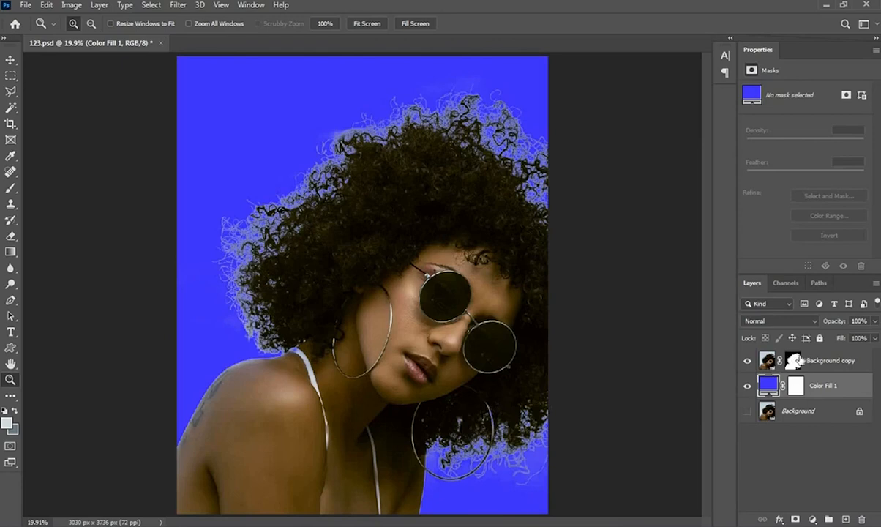
# Step: Reopen the cutout's layer mask in Select and Mask and refine the upper-left hair edge with the Refine Edge Brush
pyautogui.doubleClick(793, 360)
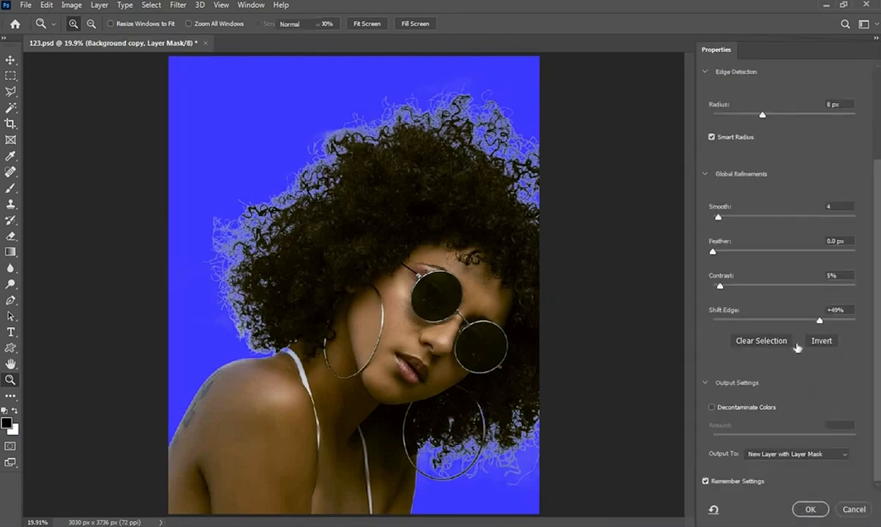
pyautogui.click(337, 122)
pyautogui.click(337, 124)
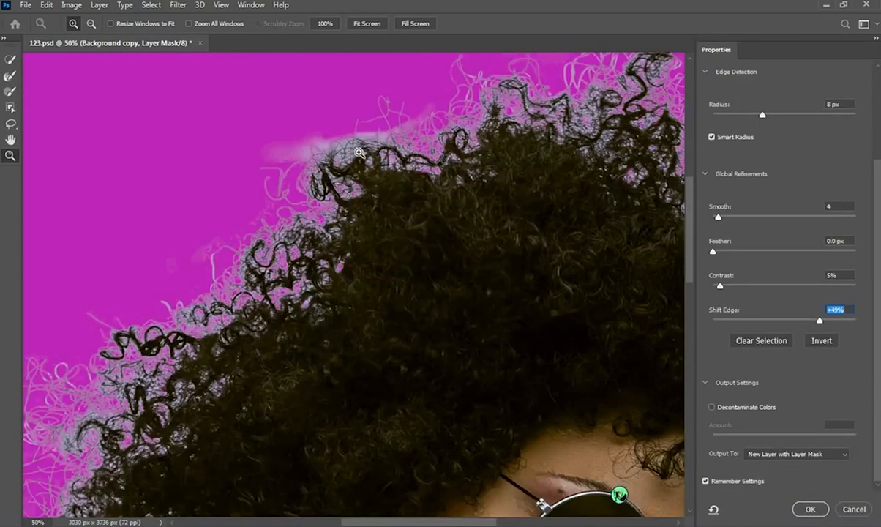
pyautogui.click(10, 75)
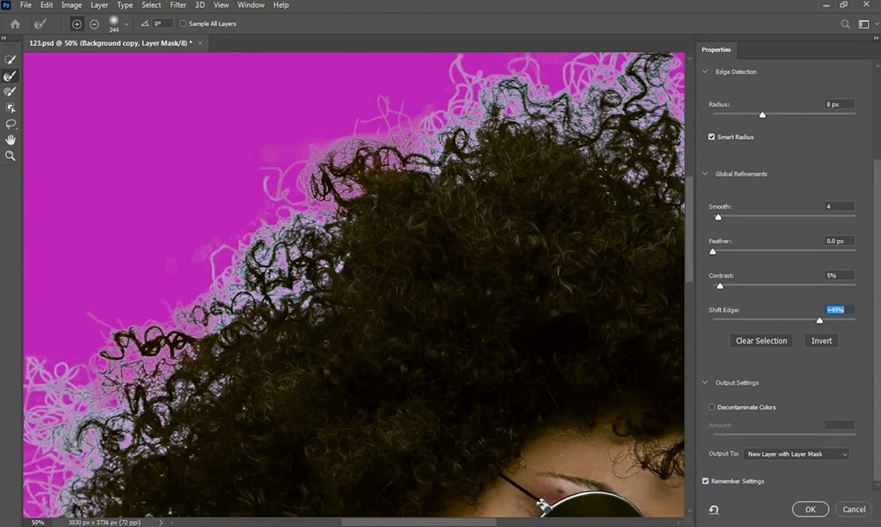
# Step: Set Shift Edge to +43% and go over the remaining hair edges down to the lower curls with the Refine Edge Brush
pyautogui.moveTo(818, 319); pyautogui.dragTo(815, 320)
pyautogui.keyDown('alt'); pyautogui.click(406, 200); pyautogui.keyUp('alt')
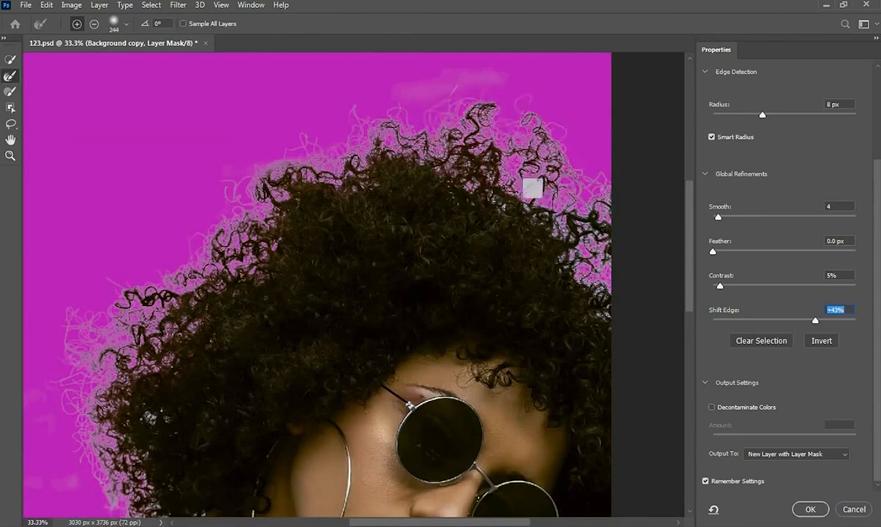
pyautogui.moveTo(181, 489); pyautogui.dragTo(323, 288)
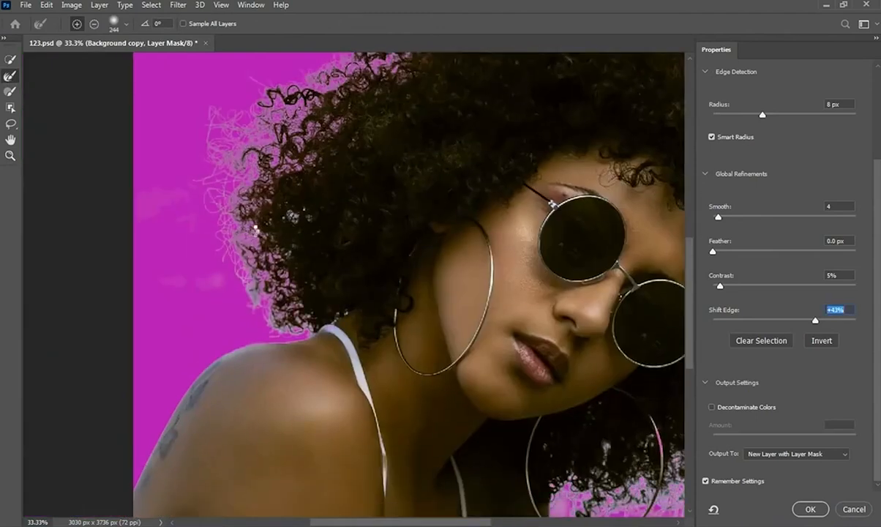
pyautogui.moveTo(611, 480); pyautogui.dragTo(449, 363)
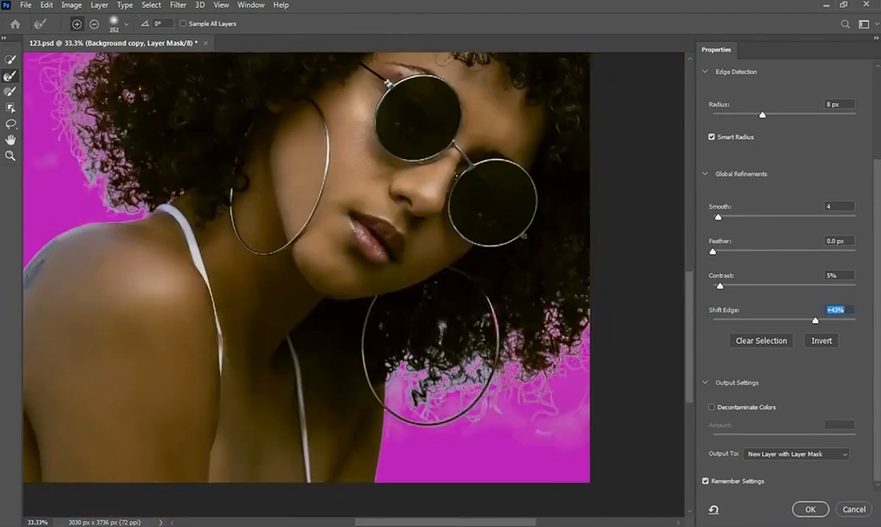
pyautogui.press('z')
pyautogui.keyDown('alt'); pyautogui.click(369, 97); pyautogui.keyUp('alt')
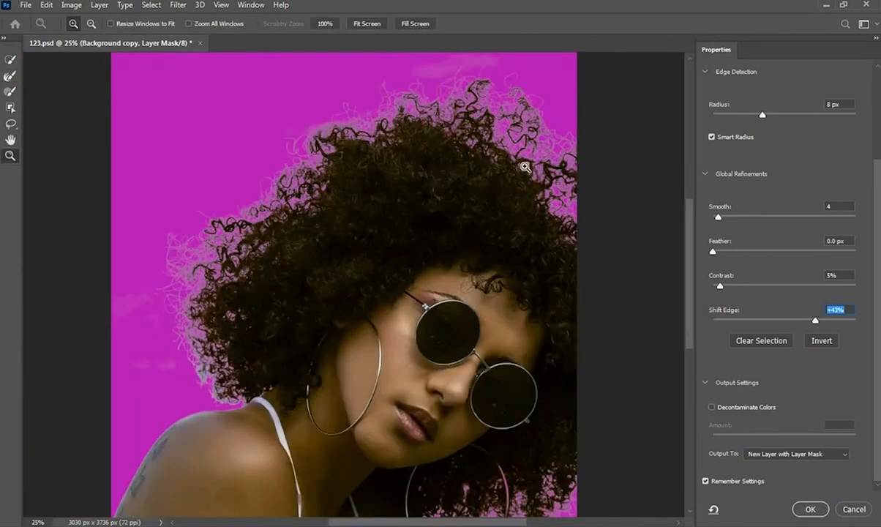
# Step: Enable Decontaminate Colors at 90% and output the refined cutout as a new layer with a layer mask
pyautogui.click(712, 407)
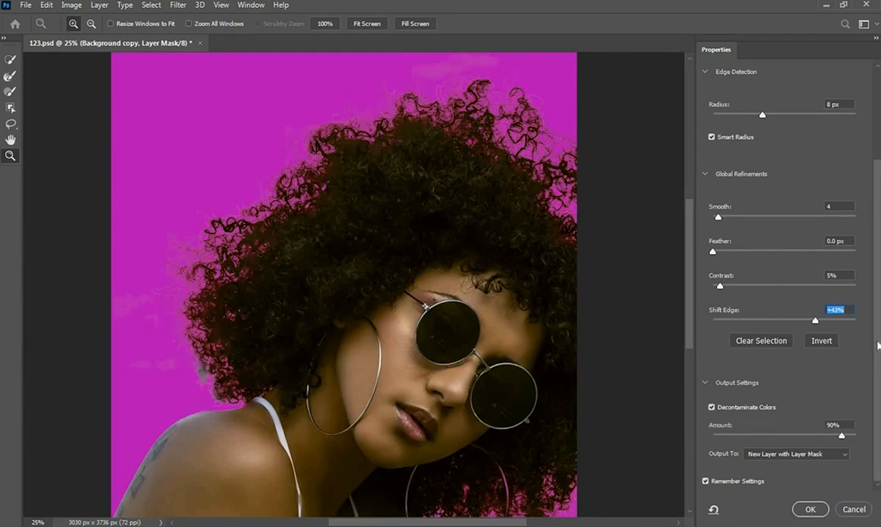
pyautogui.scroll(-3, 646, 282)
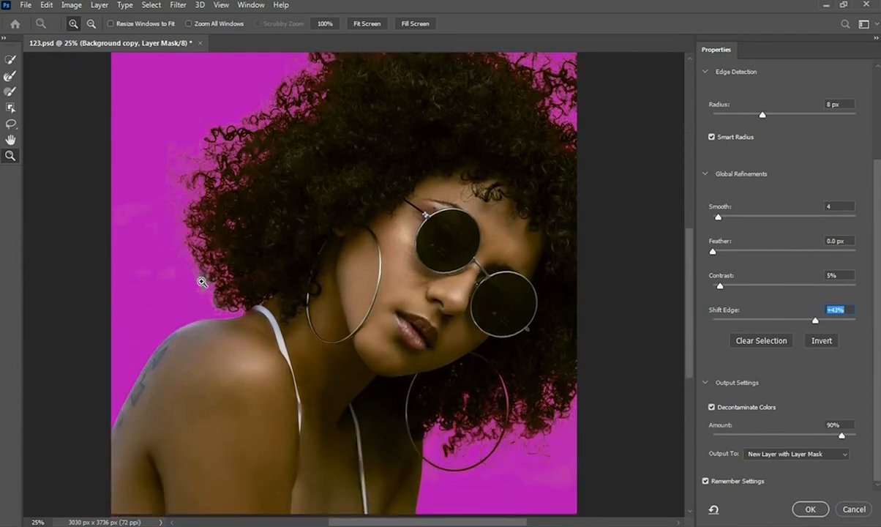
pyautogui.click(876, 420)
pyautogui.click(811, 510)
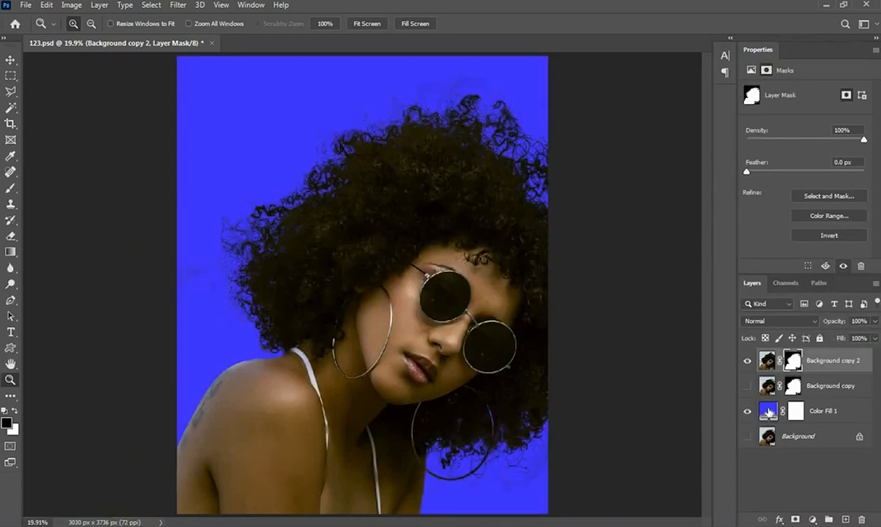
# Step: Change the Solid Color fill to orange (f8823b) and select the layer mask of the topmost cutout
pyautogui.doubleClick(768, 412)
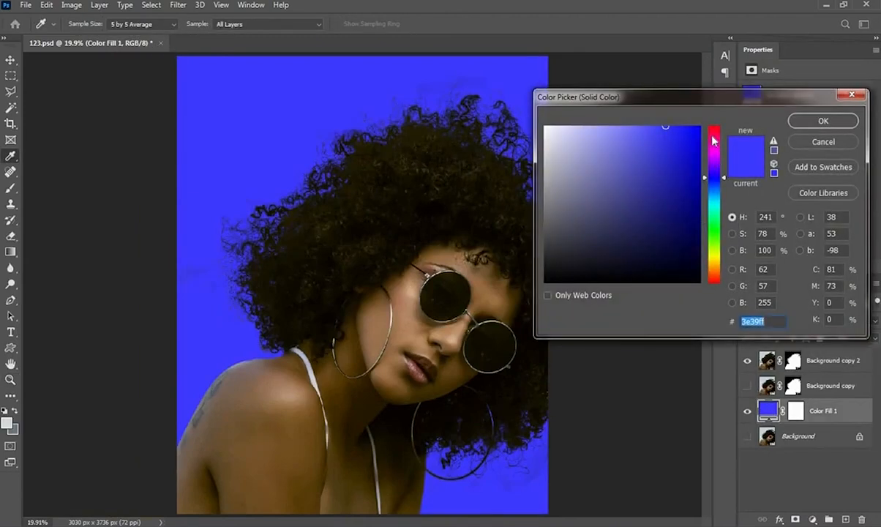
pyautogui.moveTo(721, 177); pyautogui.dragTo(741, 272)
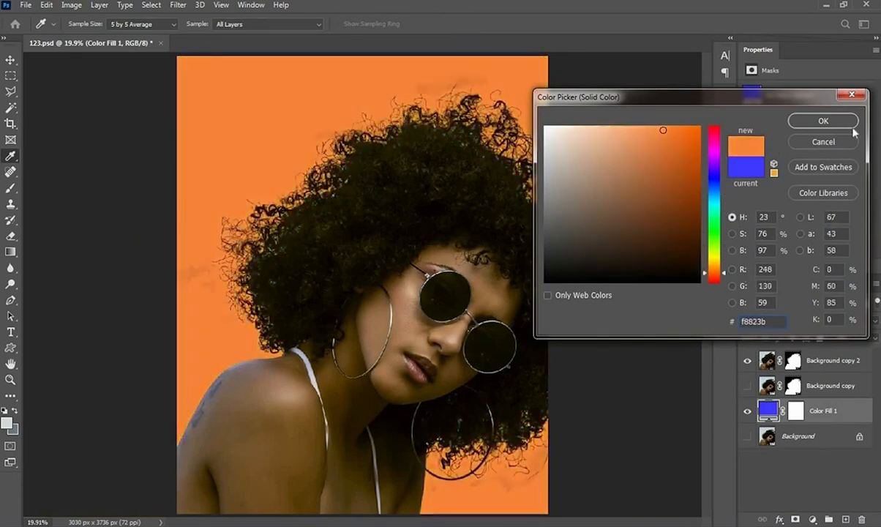
pyautogui.click(822, 120)
pyautogui.click(793, 361)
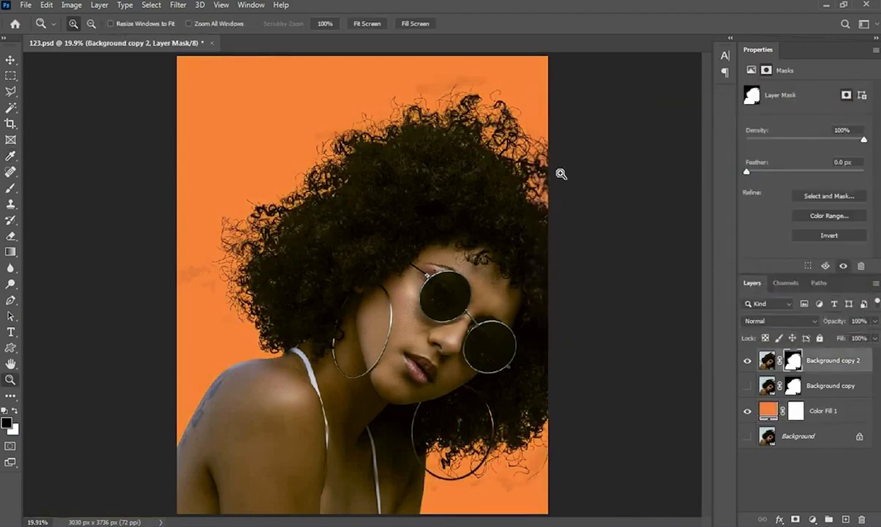